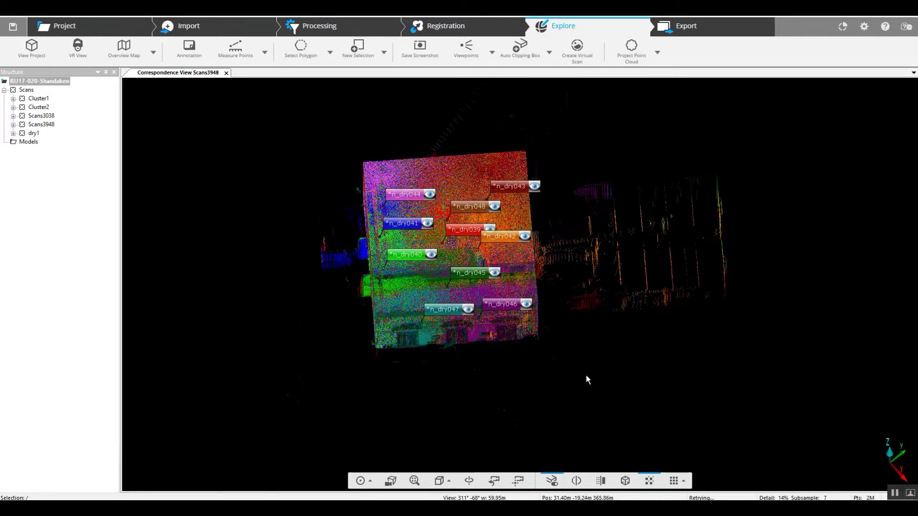
scroll(584, 377, down, 3)
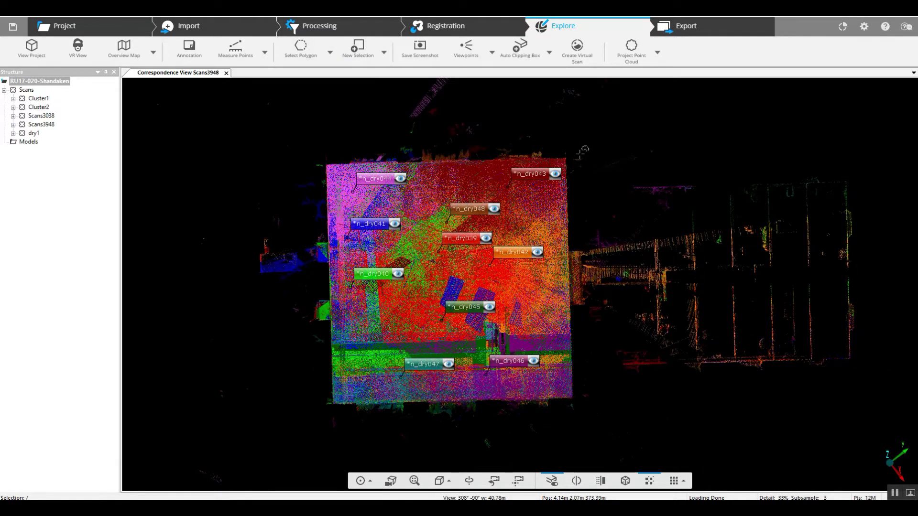
click(559, 155)
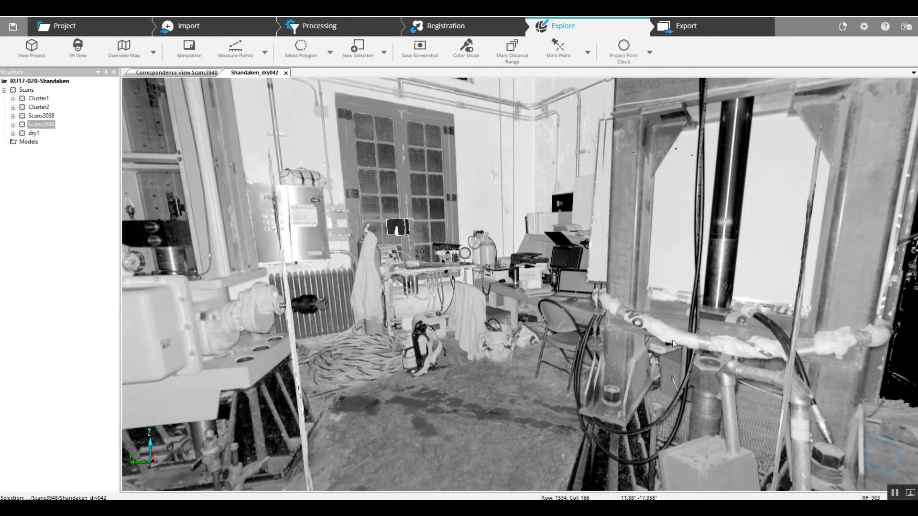
Select a rectangular area around the workers and the open doorway in the planar view of scan Shandaken_dry042
drag(696, 321, 522, 292)
scroll(523, 294, down, 5)
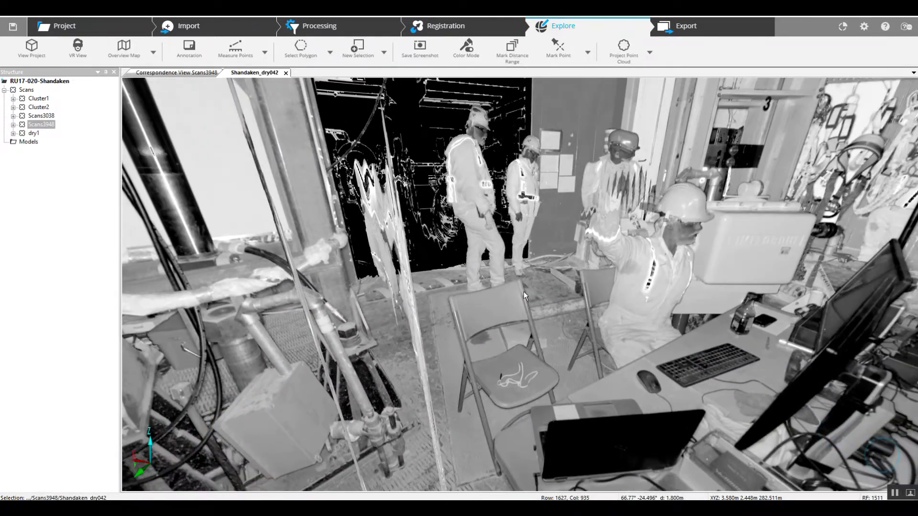
scroll(526, 292, up, 4)
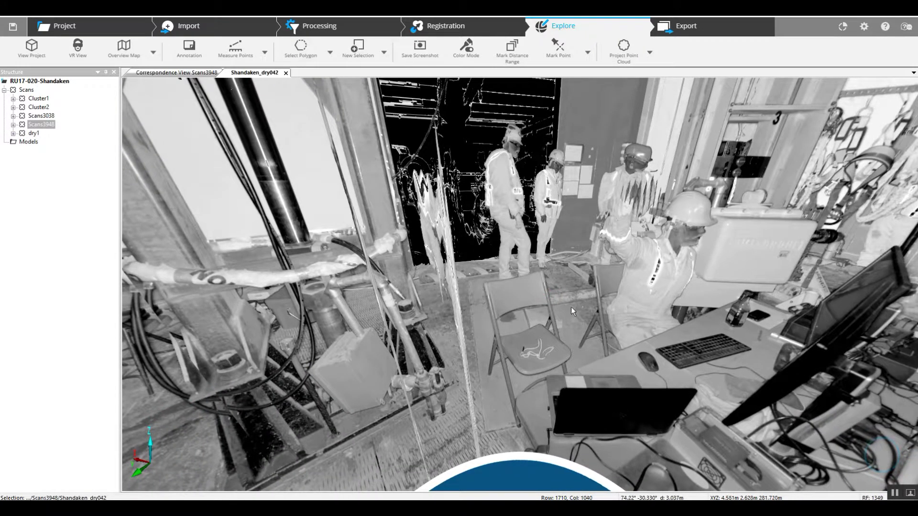
scroll(560, 312, down, 4)
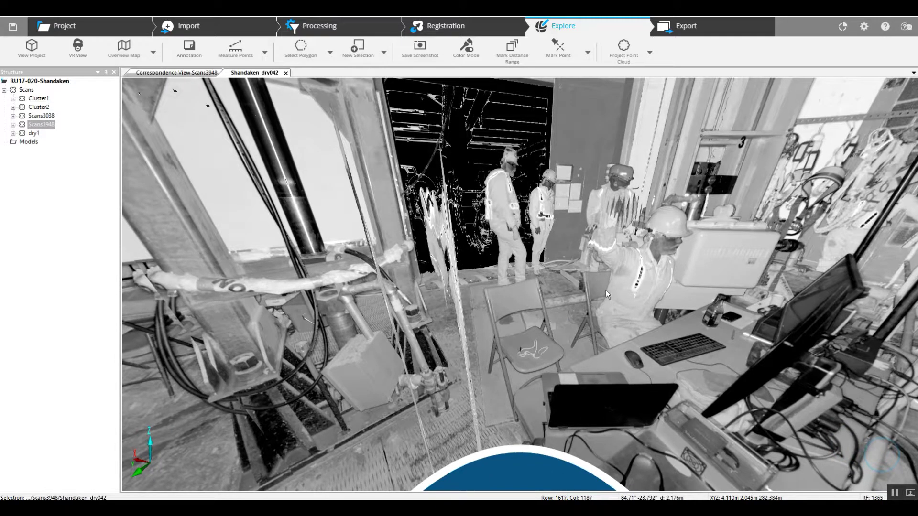
click(329, 53)
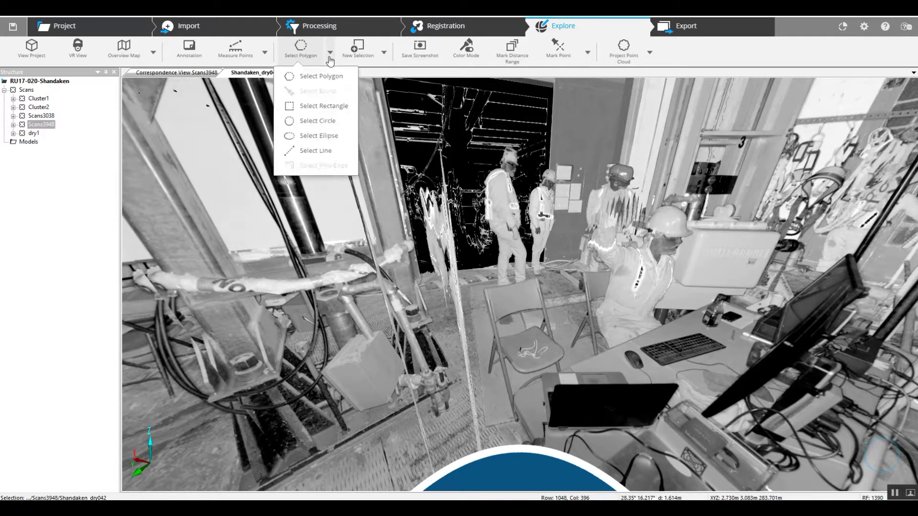
click(325, 106)
drag(333, 92, 716, 454)
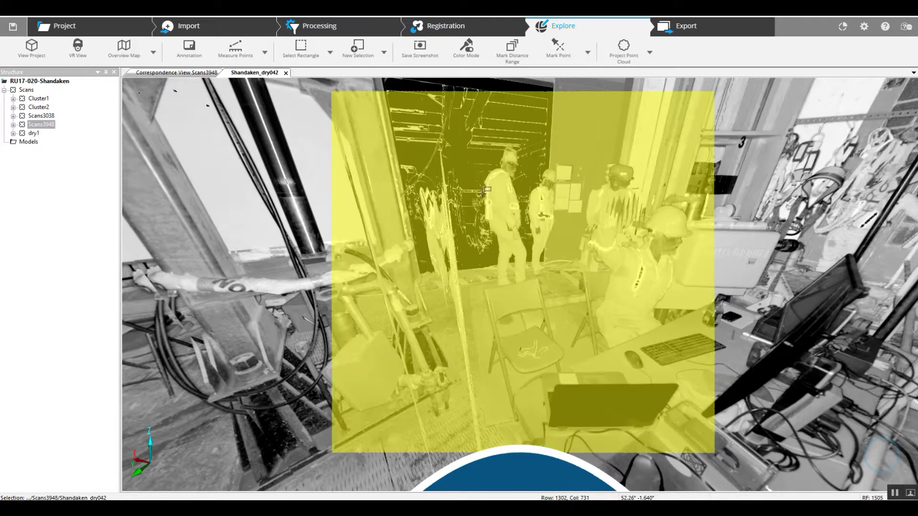
Open the selected scan area in a 3D view and orbit it to see the points from another side
right_click(471, 162)
mouse_move(510, 169)
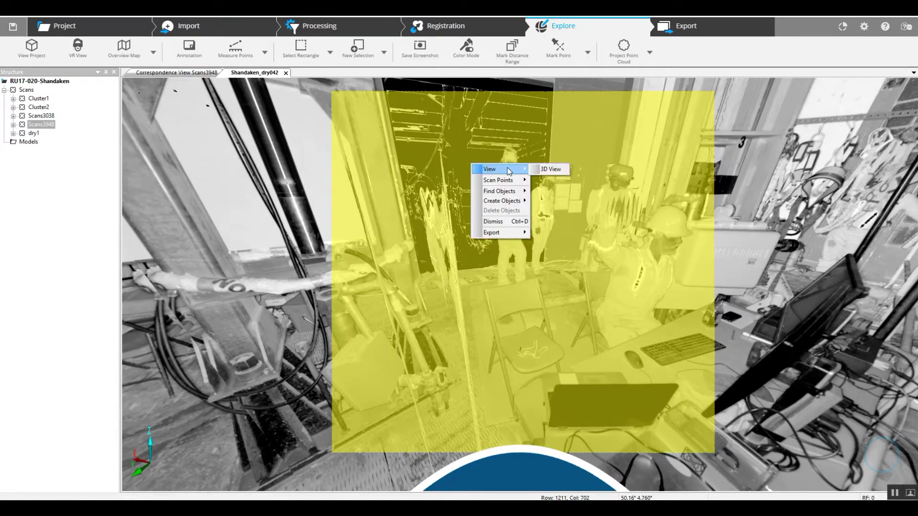
click(540, 169)
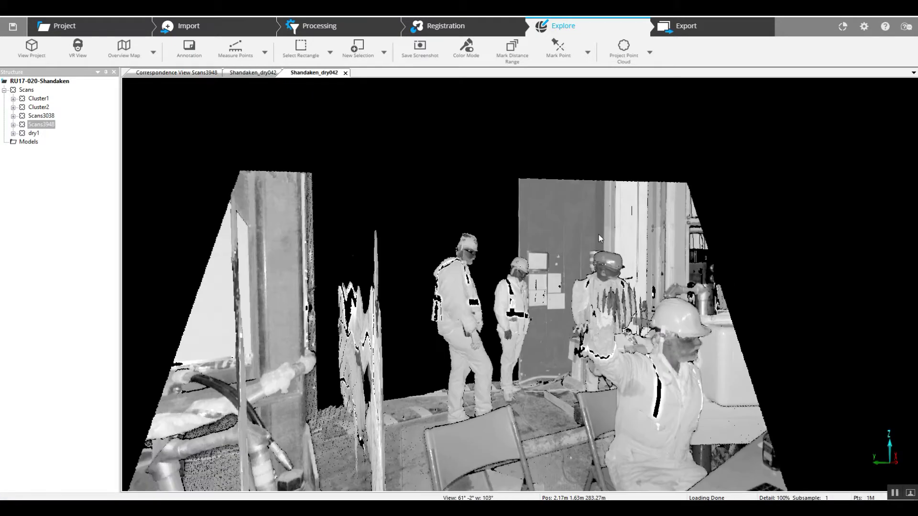
scroll(598, 235, down, 3)
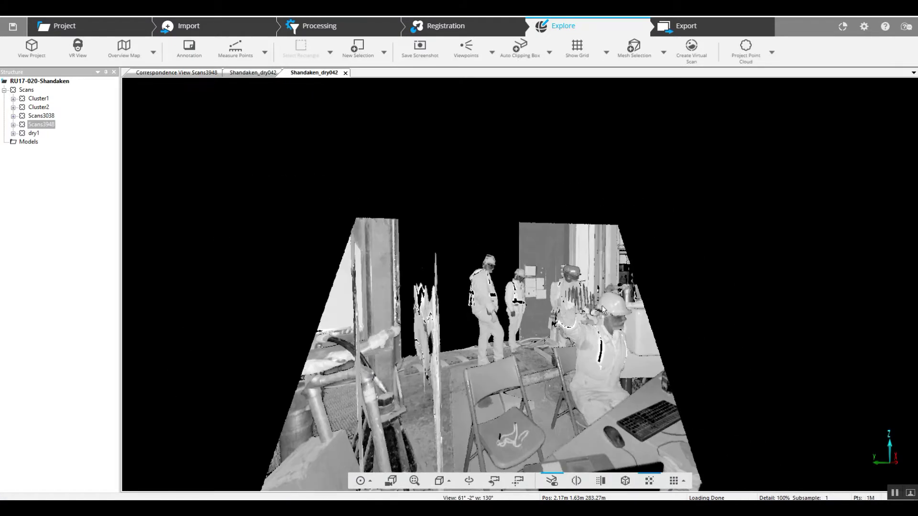
middle_drag(601, 288, 598, 272)
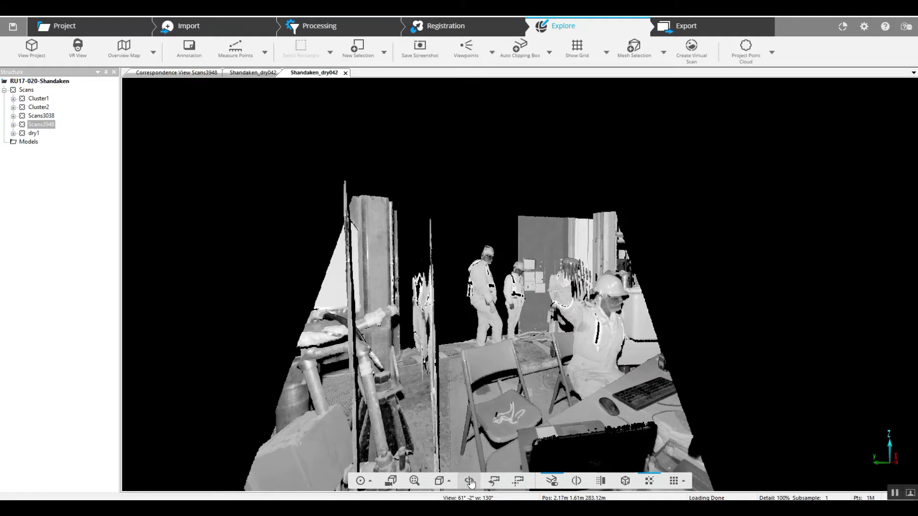
mouse_move(736, 345)
mouse_down()
mouse_move(684, 369)
mouse_move(608, 366)
mouse_move(656, 329)
mouse_move(770, 328)
mouse_move(711, 276)
mouse_move(620, 338)
mouse_move(634, 262)
mouse_up()
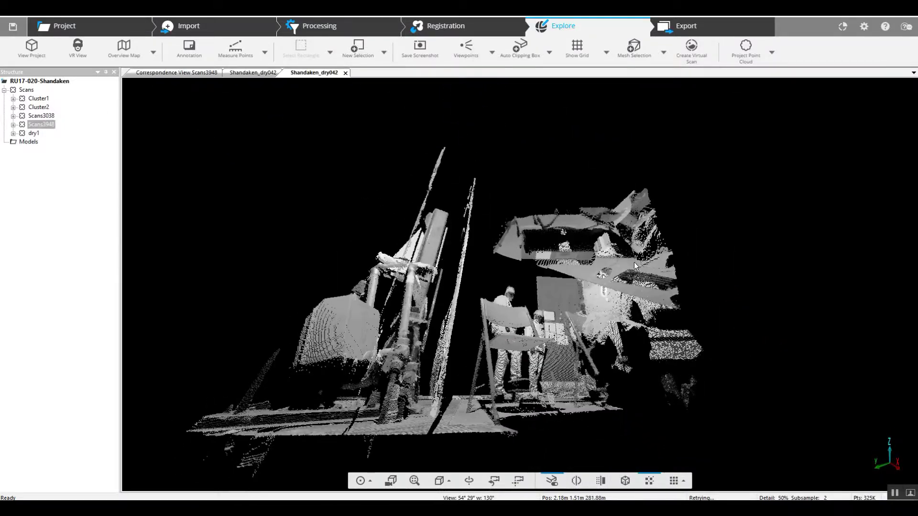
right_click(760, 200)
mouse_move(785, 206)
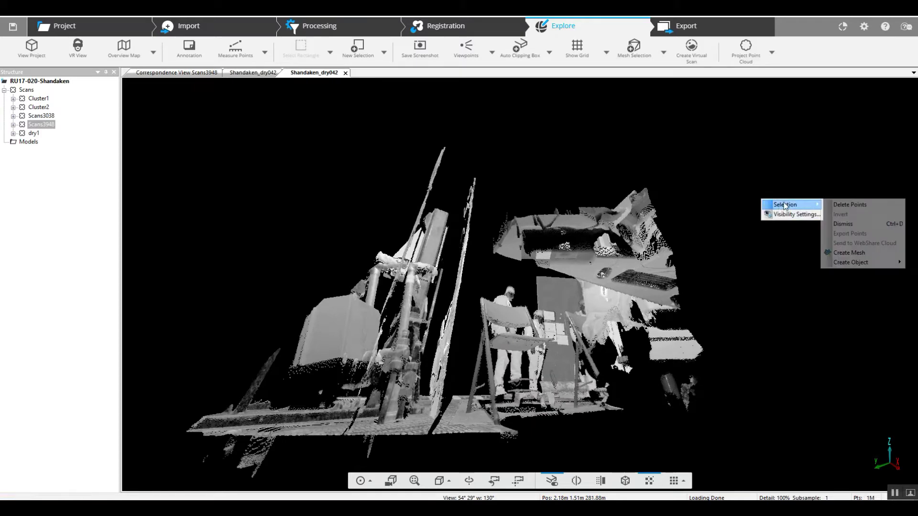
click(788, 214)
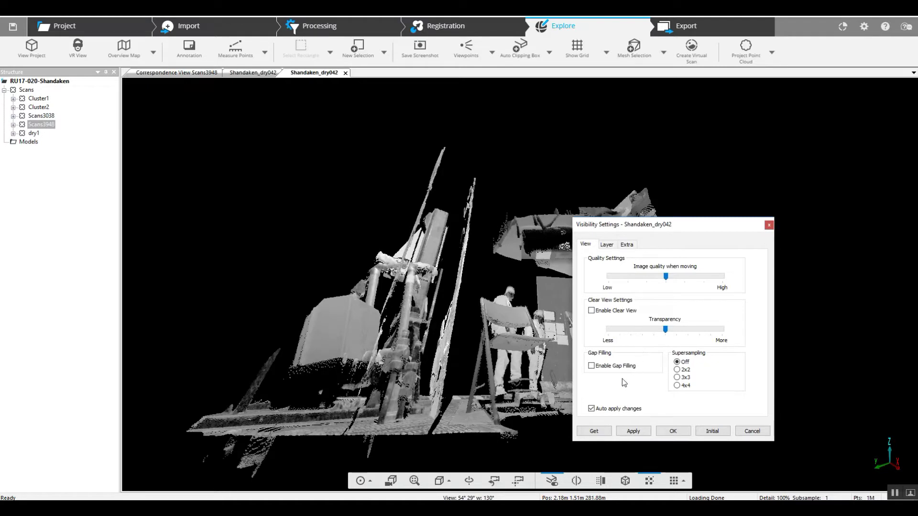
click(608, 245)
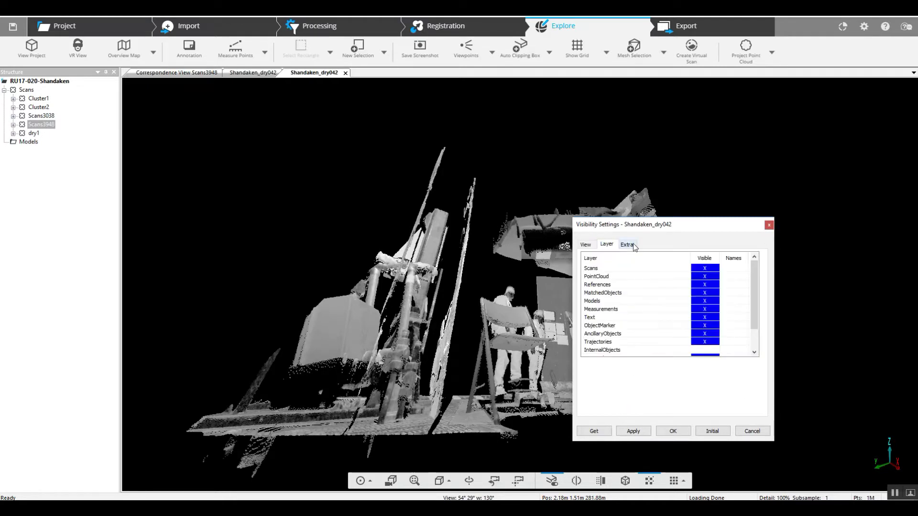
click(632, 245)
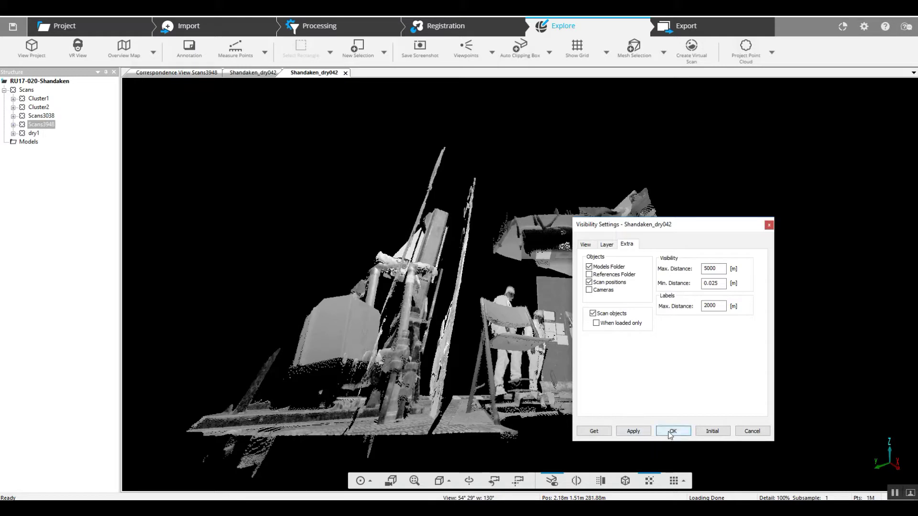
click(896, 493)
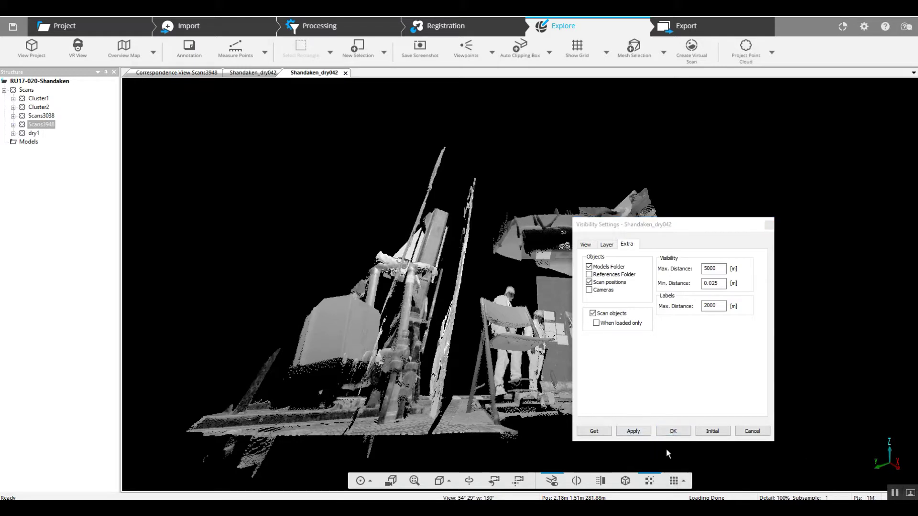
click(606, 245)
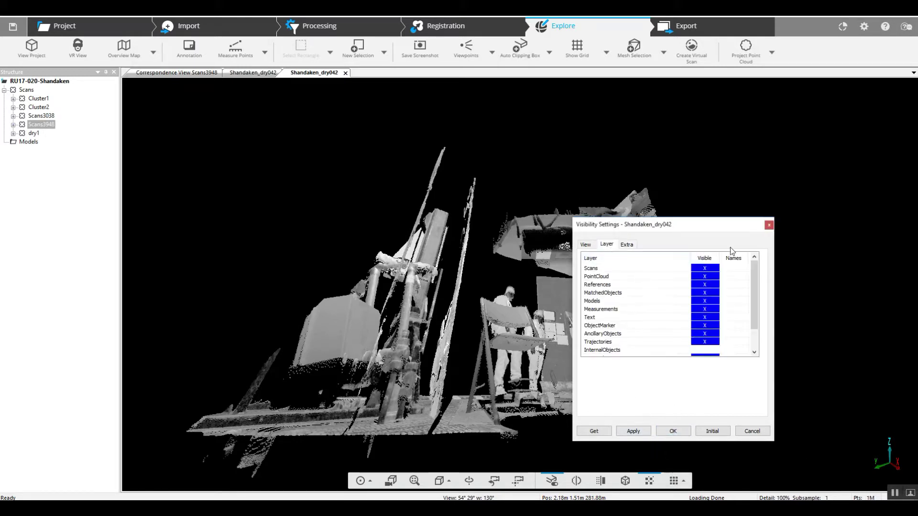
click(768, 226)
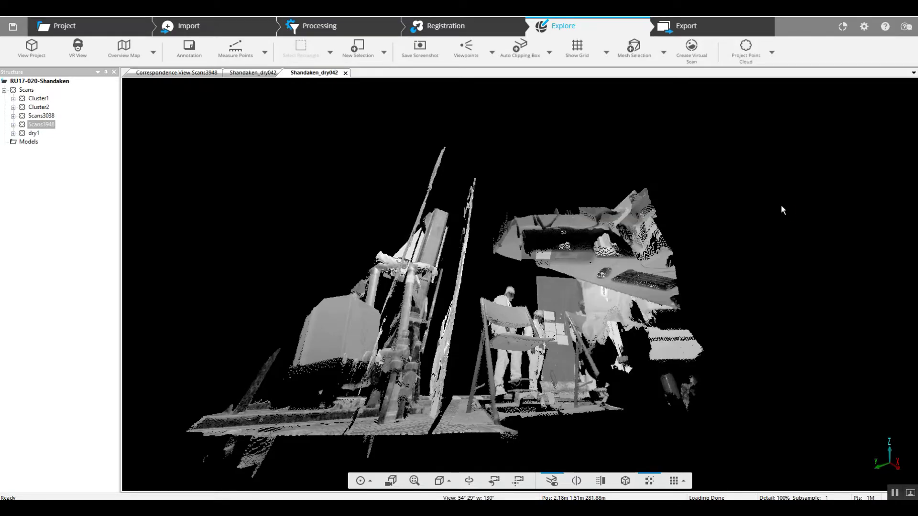
Switch to the classic interface and set the 3D view's camera to Orthographic
drag(781, 206, 808, 296)
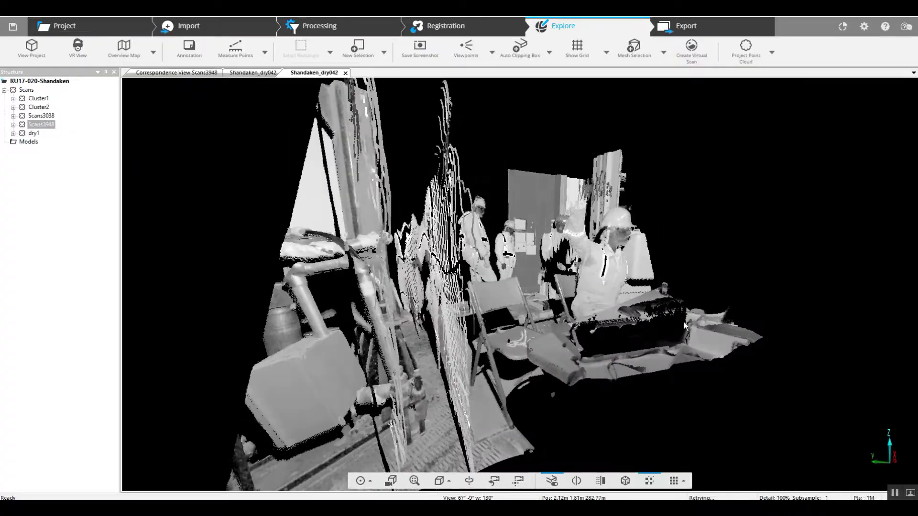
mouse_move(671, 330)
mouse_down()
mouse_move(692, 323)
mouse_move(606, 261)
mouse_move(443, 315)
mouse_move(536, 421)
mouse_move(704, 365)
mouse_move(702, 296)
mouse_move(617, 351)
mouse_move(617, 329)
mouse_up()
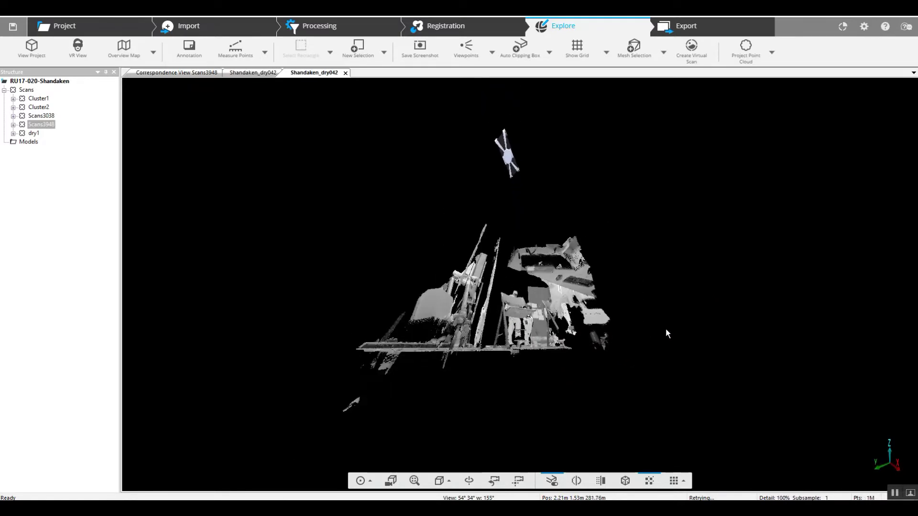
click(865, 27)
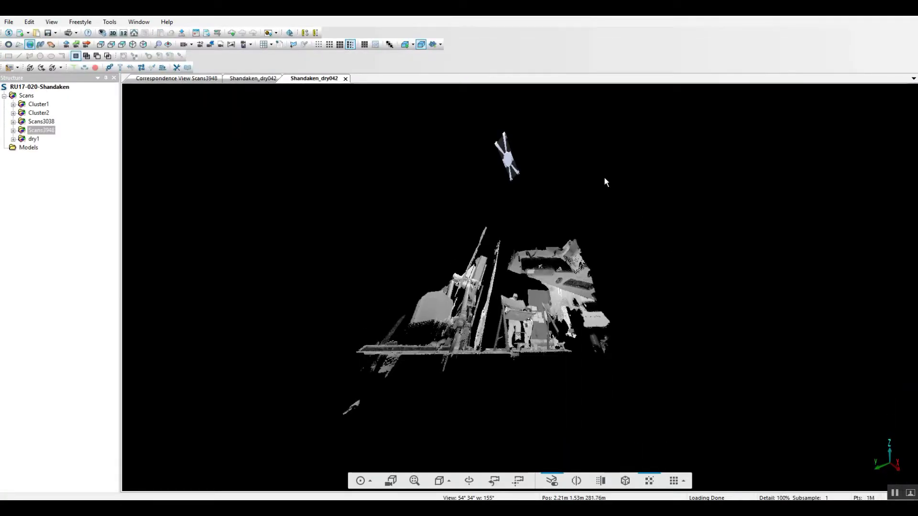
right_click(614, 176)
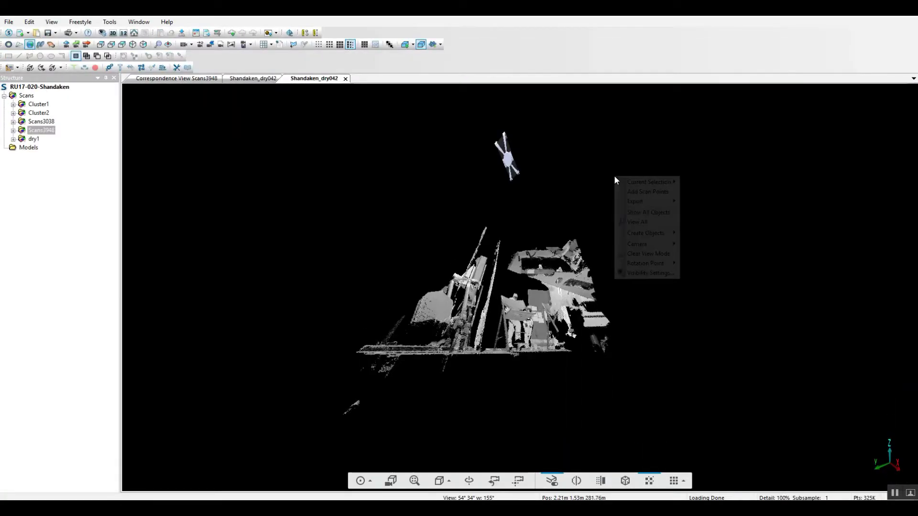
mouse_move(642, 245)
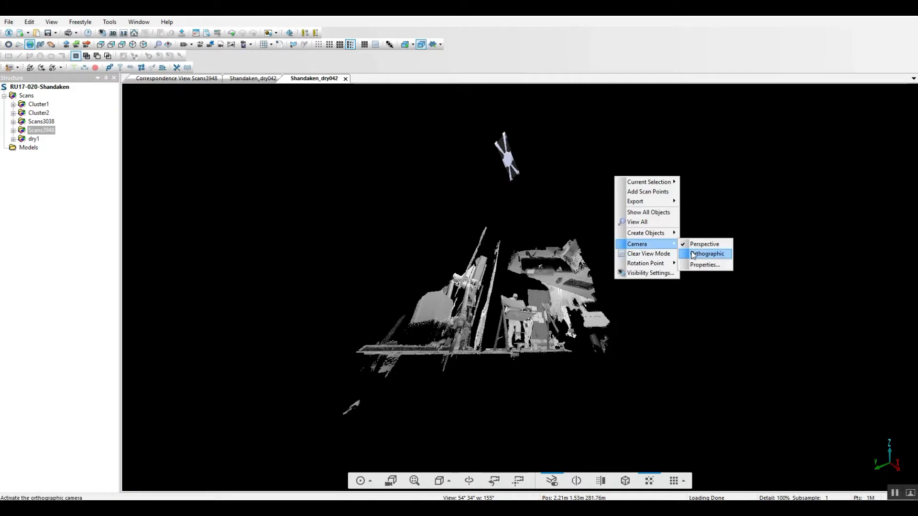
click(697, 254)
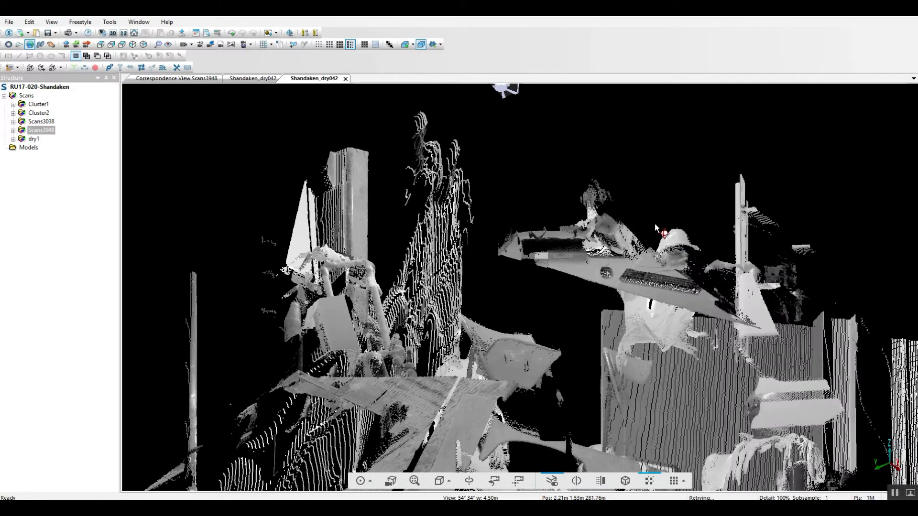
Enclose the tall vertical streak of stray points beside the chair in a polygon and delete the scan points inside it
scroll(655, 223, down, 3)
scroll(649, 221, down, 2)
drag(577, 369, 526, 436)
scroll(545, 398, up, 4)
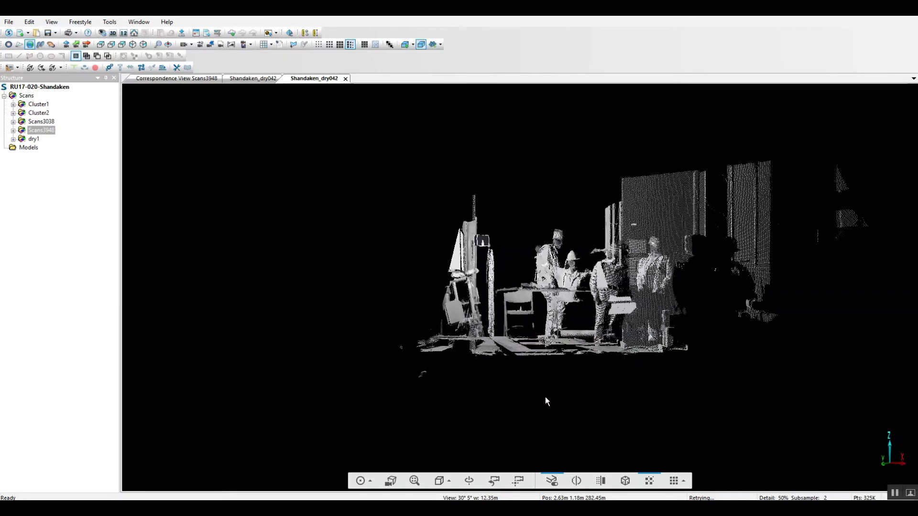
drag(543, 366, 545, 378)
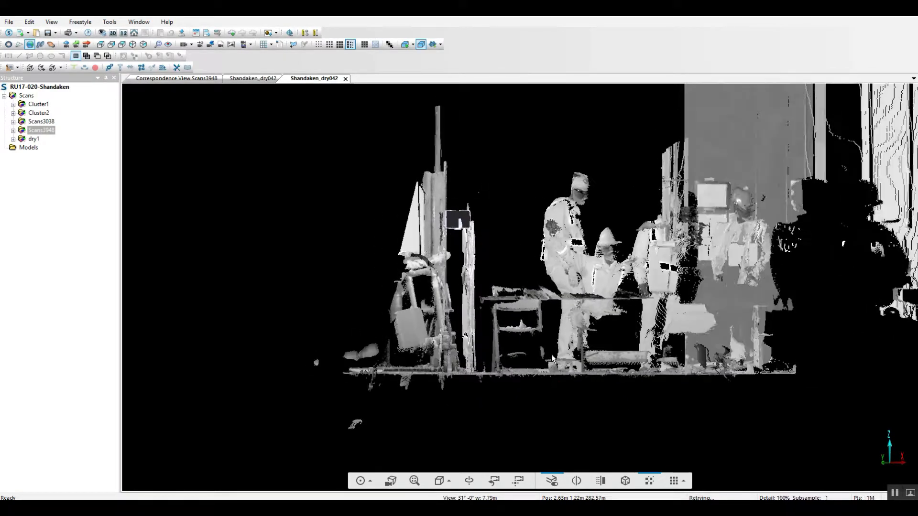
scroll(544, 373, up, 2)
scroll(552, 246, up, 1)
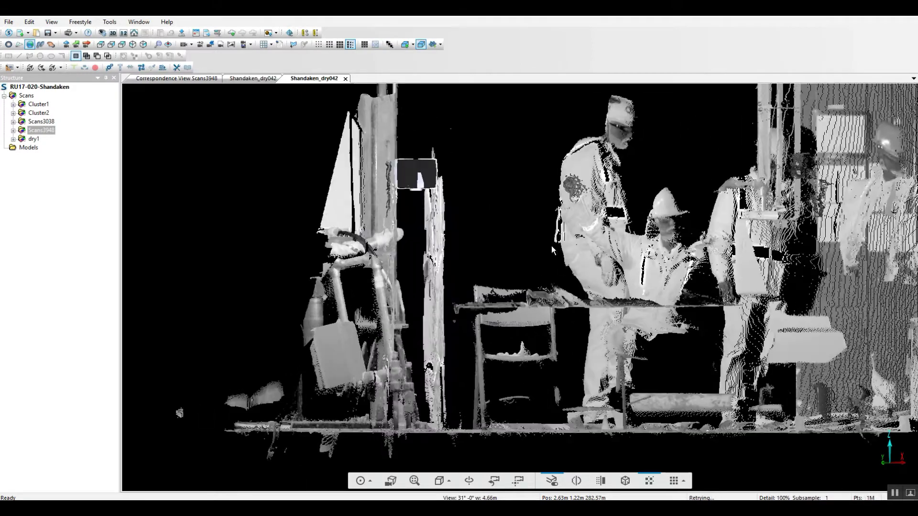
click(293, 44)
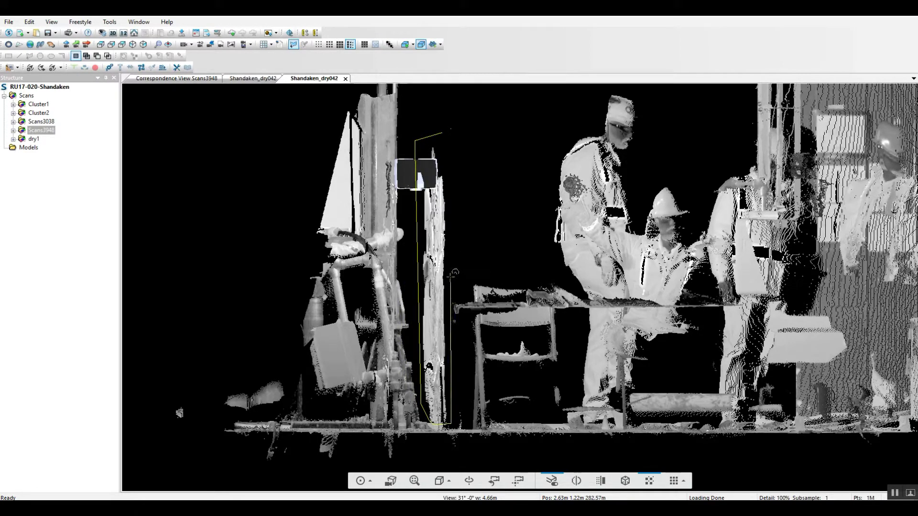
double_click(450, 142)
right_click(444, 148)
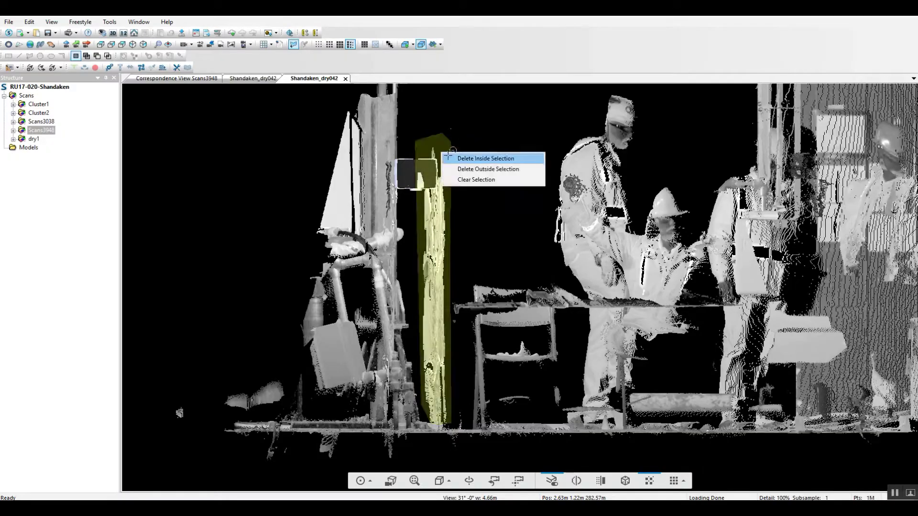
click(458, 158)
Enclose the bending worker and the adjacent half-scanned worker in a polygon and delete the scan points inside it
drag(482, 182, 566, 291)
scroll(556, 287, down, 2)
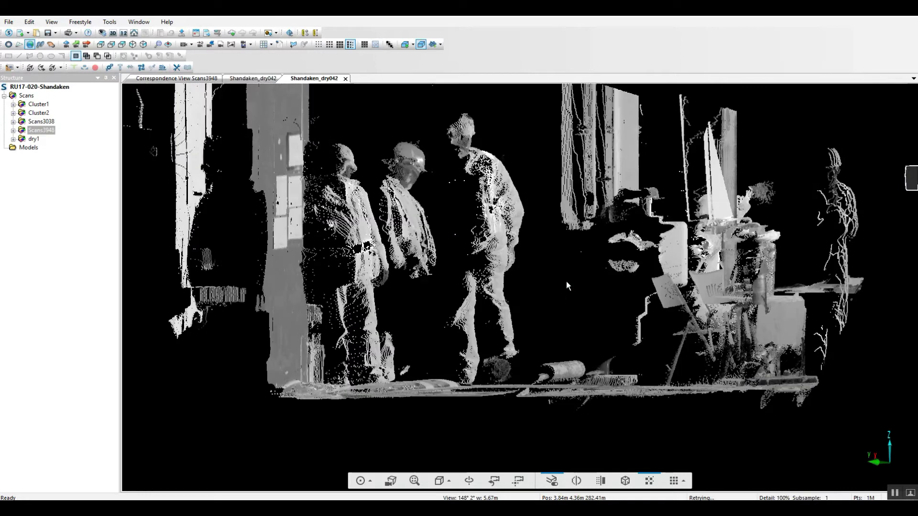
click(293, 44)
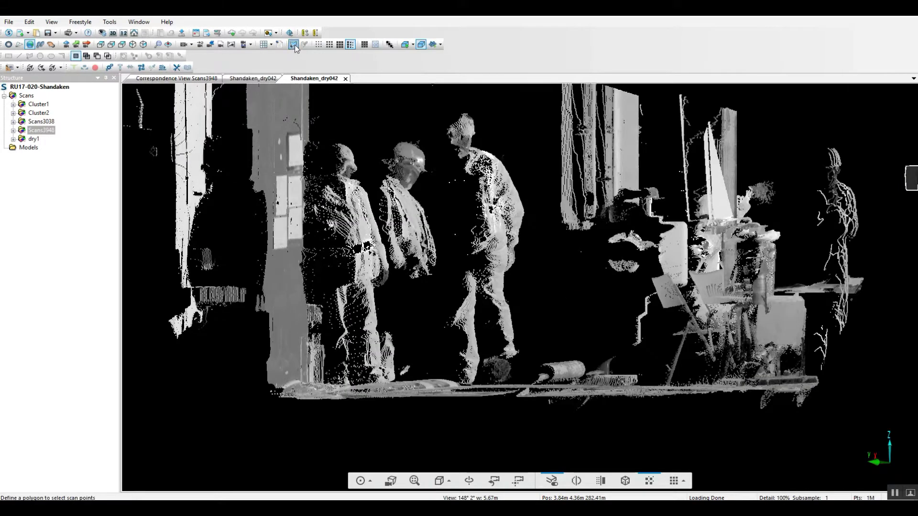
click(478, 108)
click(393, 112)
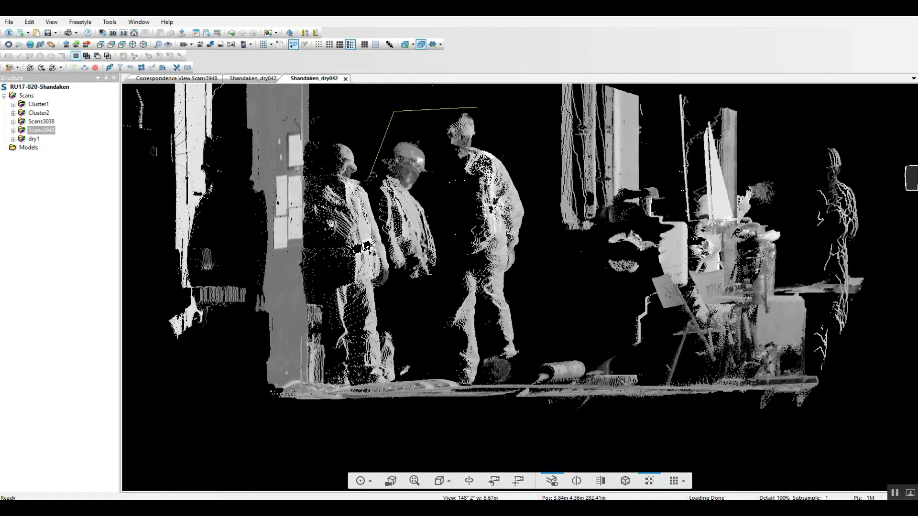
click(370, 182)
click(414, 336)
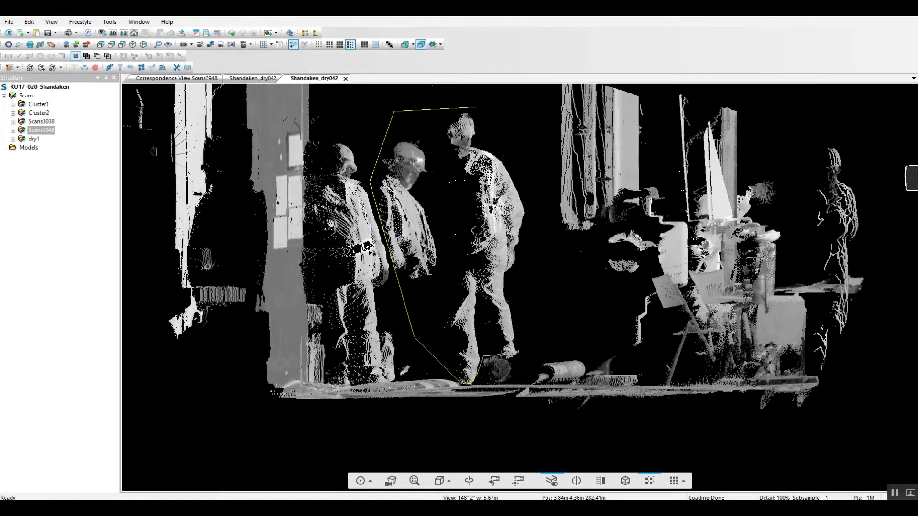
click(528, 355)
click(533, 196)
click(482, 109)
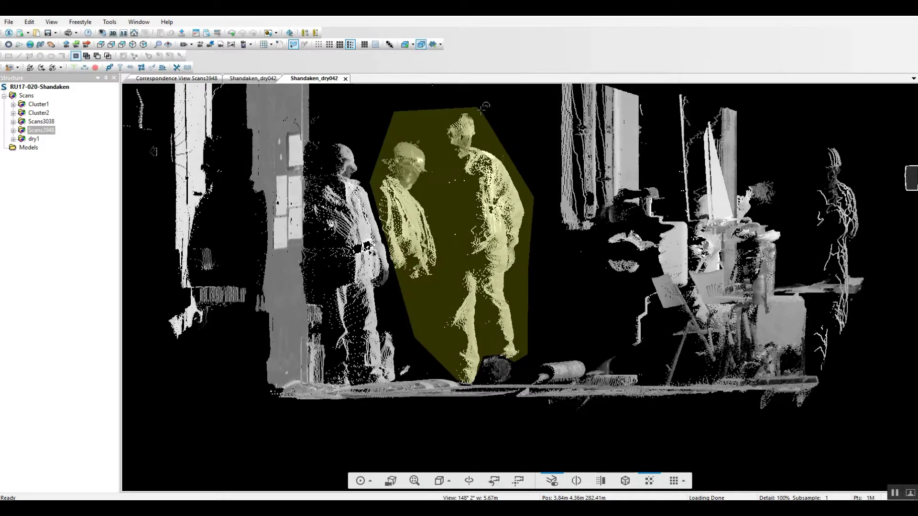
right_click(445, 139)
click(449, 142)
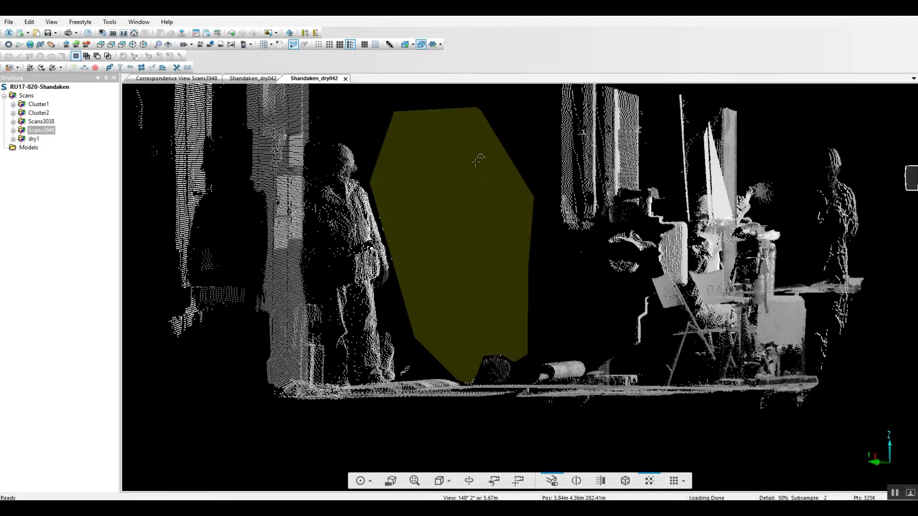
key(Escape)
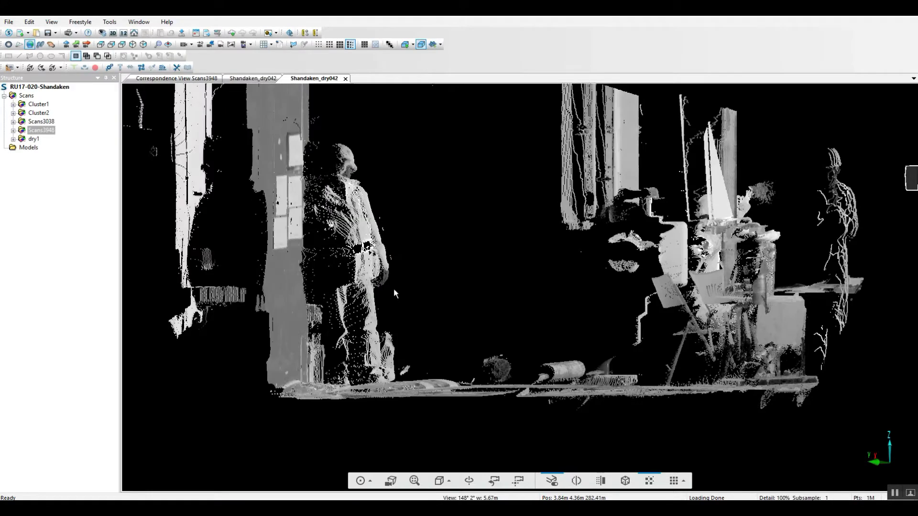
Enclose the worker standing beside the wall panel in a polygon and delete the scan points inside it
middle_drag(402, 298, 541, 280)
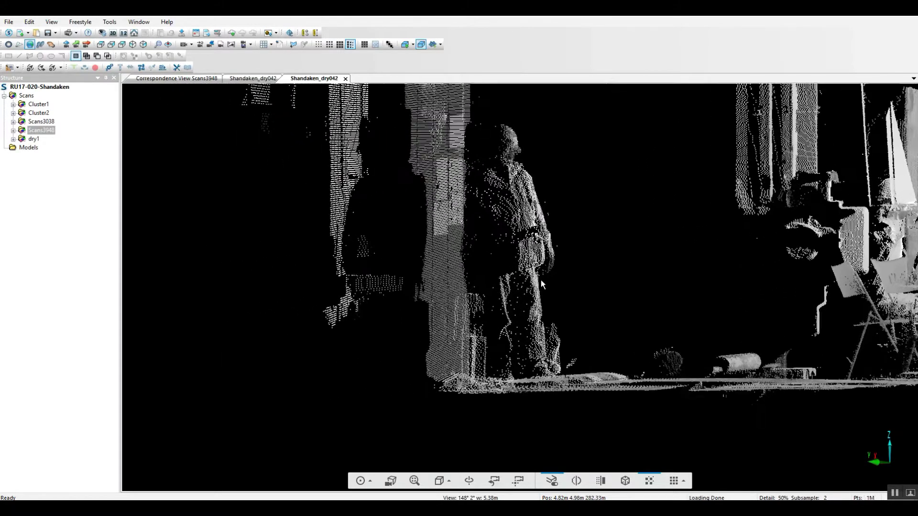
scroll(543, 279, up, 3)
drag(576, 295, 576, 303)
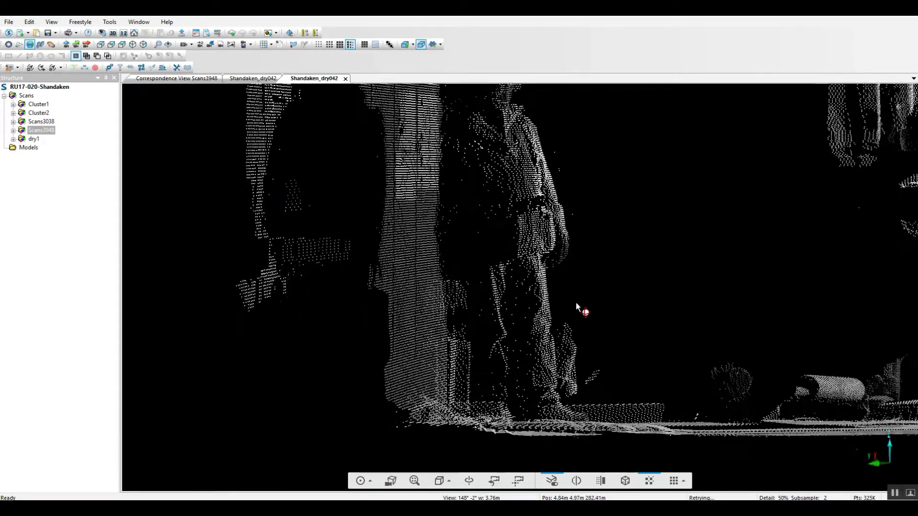
scroll(575, 304, down, 2)
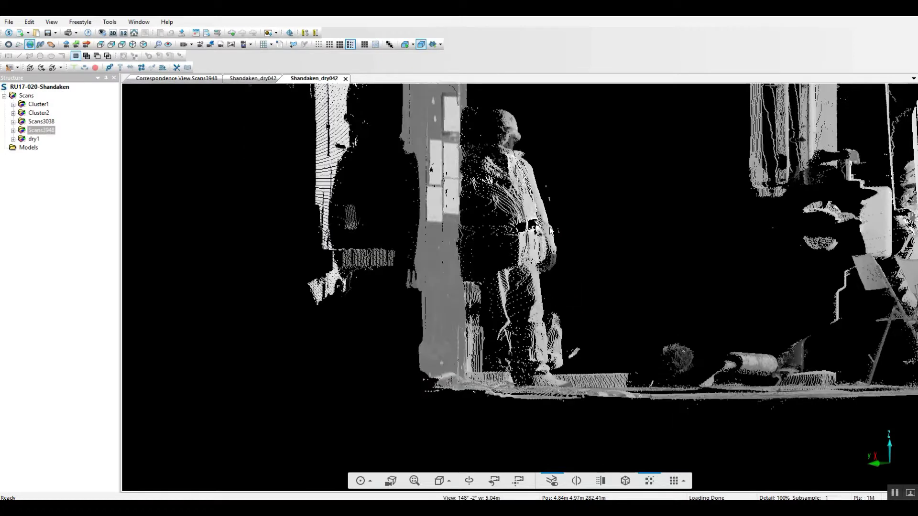
click(293, 44)
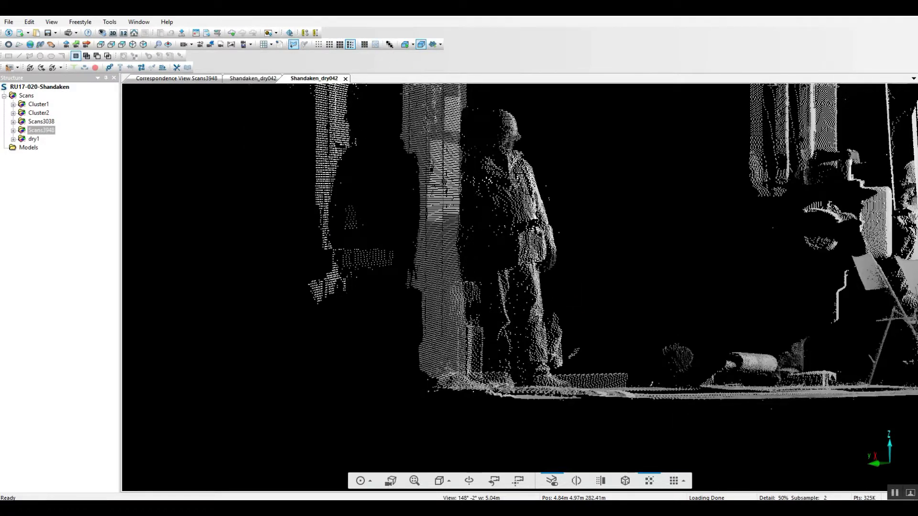
click(542, 117)
click(505, 100)
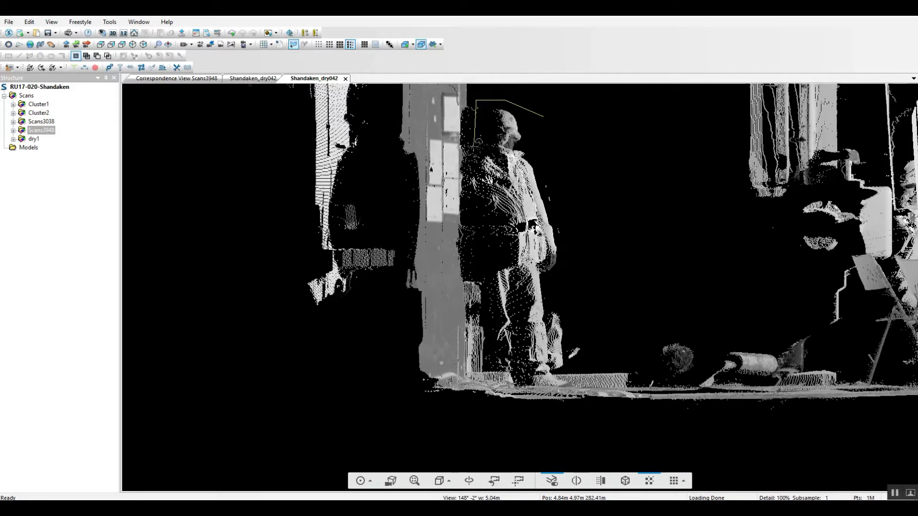
click(472, 182)
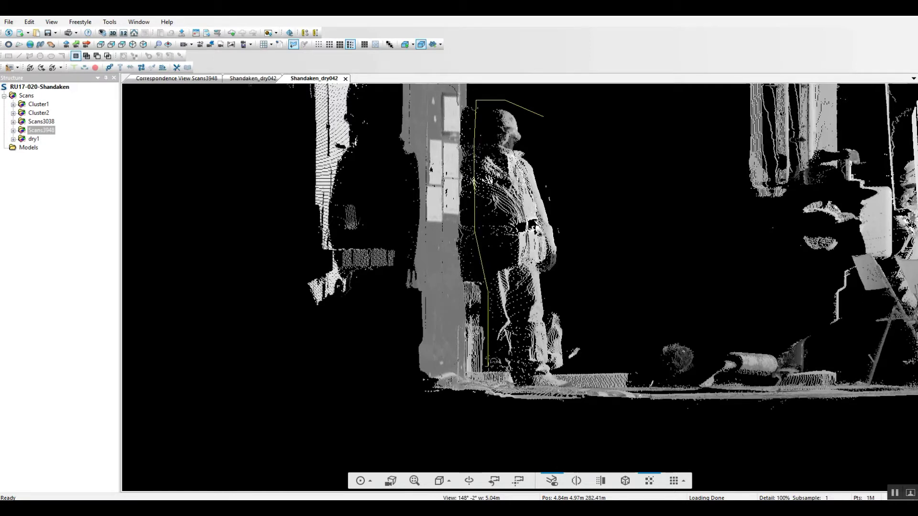
click(489, 368)
click(587, 363)
click(595, 300)
double_click(550, 152)
right_click(541, 152)
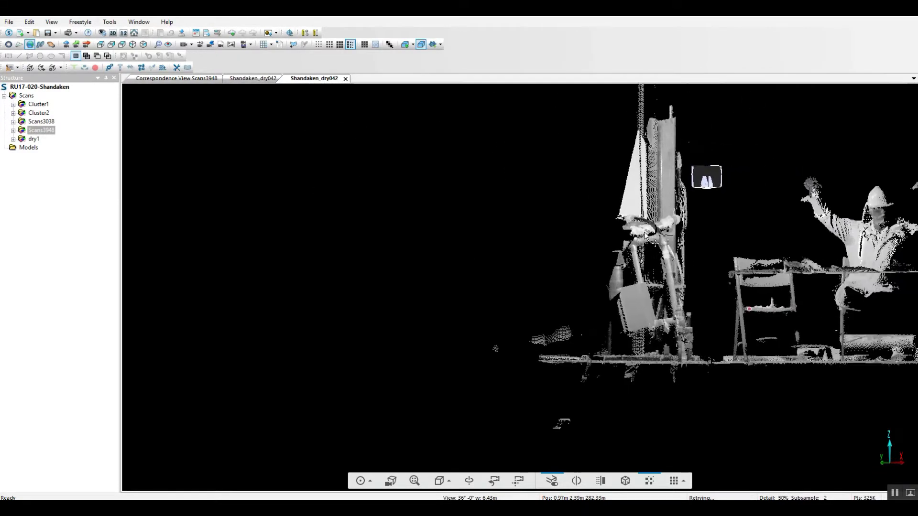
Enclose the sparse outline of a person between the equipment stack and the folding chair in a polygon and delete the points inside
drag(645, 235, 497, 254)
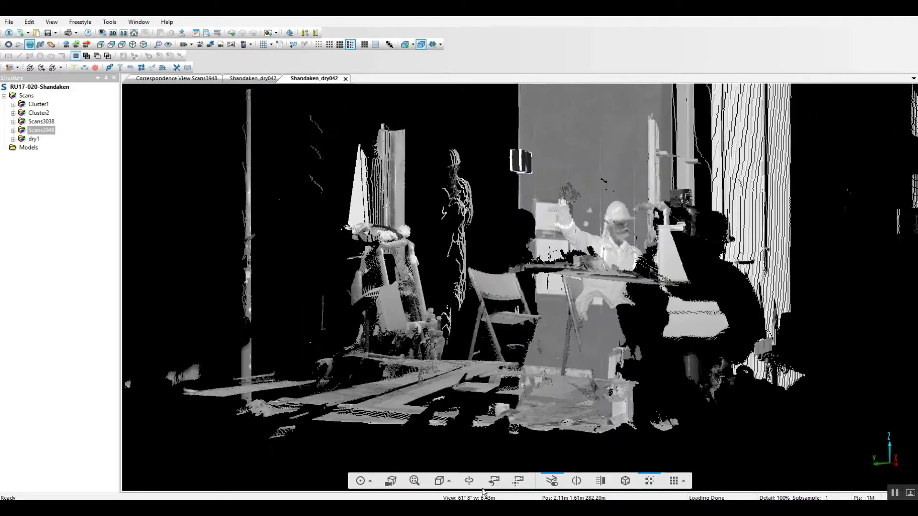
click(293, 44)
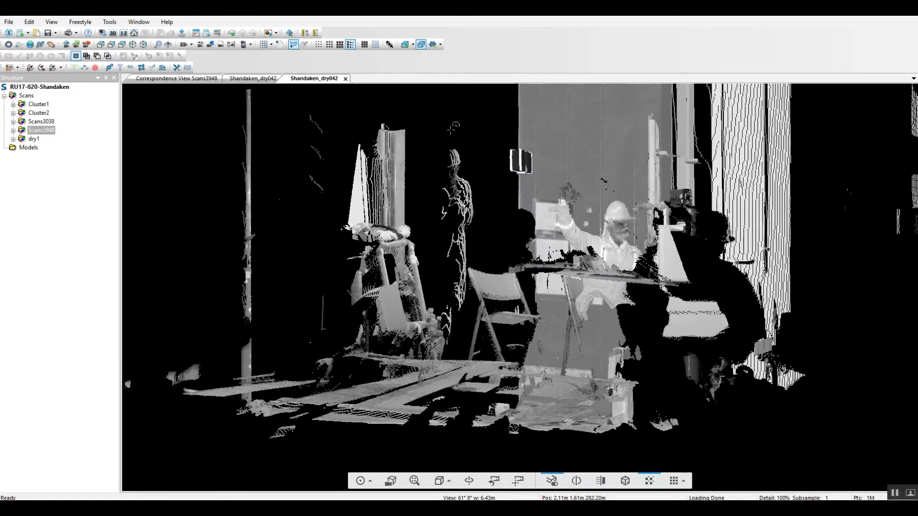
click(451, 129)
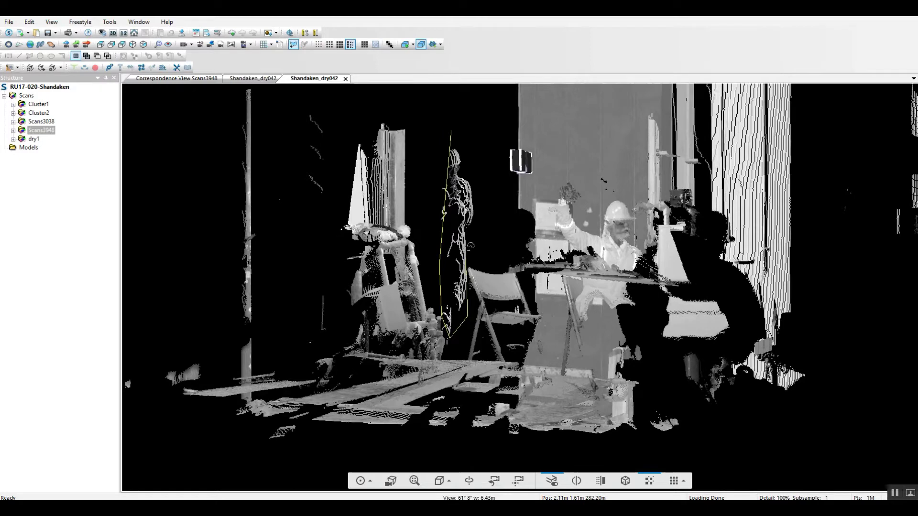
double_click(461, 123)
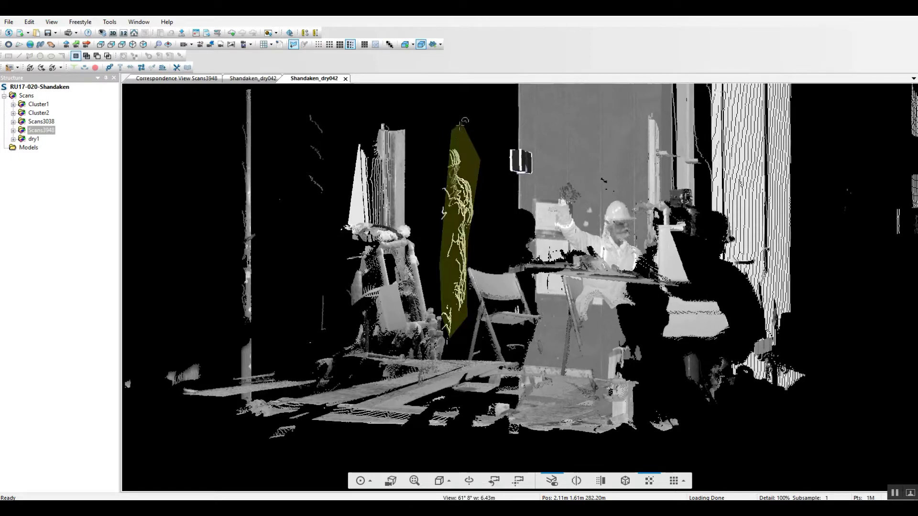
right_click(456, 132)
click(466, 142)
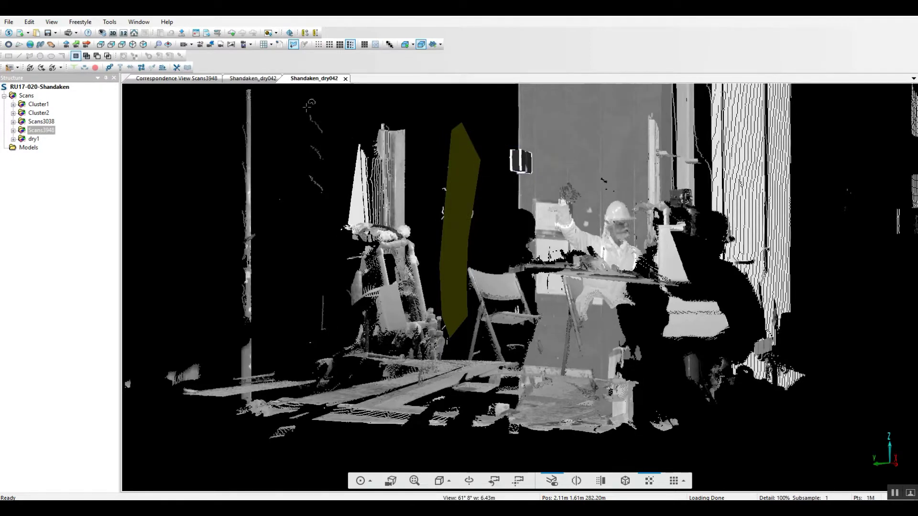
Enclose the column of faint stray fragments between the tall pole and the equipment stack in a polygon and delete the points inside
click(307, 106)
click(301, 223)
click(311, 346)
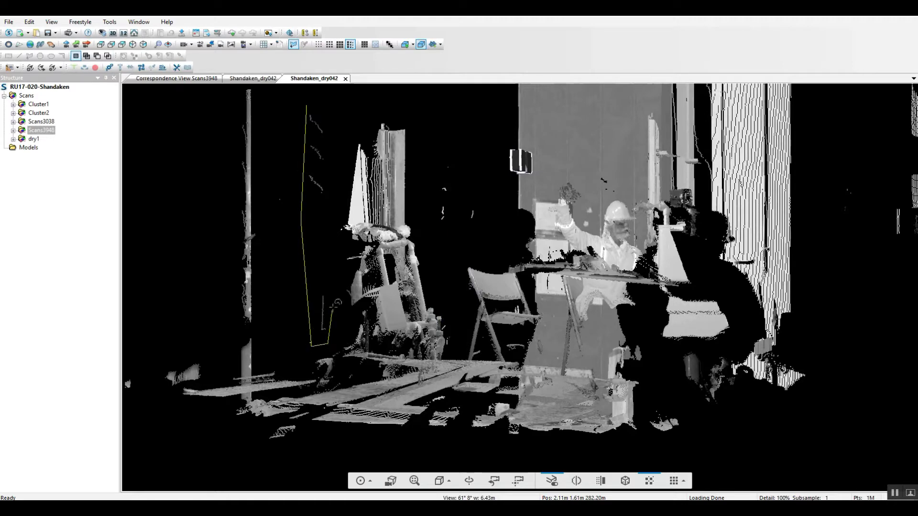
click(331, 206)
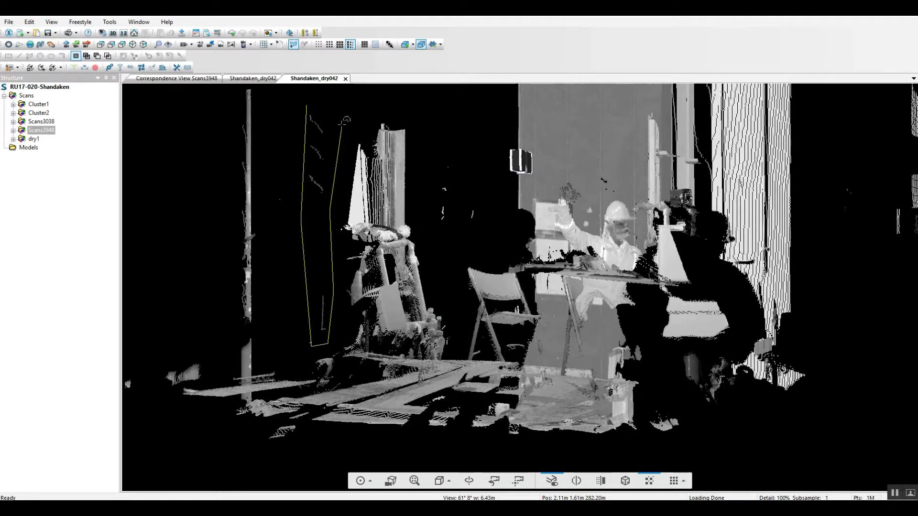
click(307, 107)
right_click(313, 116)
click(323, 122)
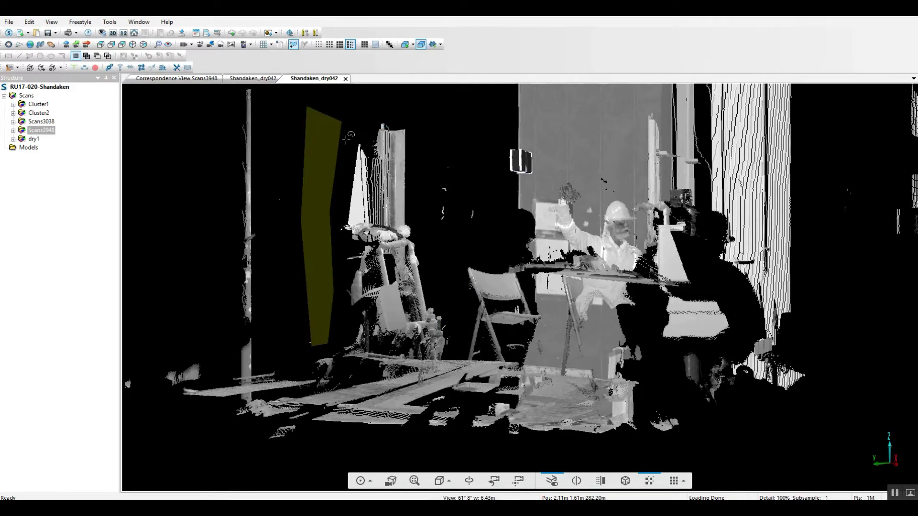
key(Escape)
From a side view, enclose the seated worker in the hard hat in a polygon and delete the scan points inside it
mouse_move(521, 220)
mouse_down()
mouse_move(571, 351)
mouse_move(607, 340)
mouse_move(576, 338)
mouse_move(629, 308)
mouse_move(667, 233)
mouse_move(710, 226)
mouse_move(653, 286)
mouse_move(480, 326)
mouse_move(294, 213)
mouse_move(265, 205)
mouse_move(266, 189)
mouse_move(271, 204)
mouse_up()
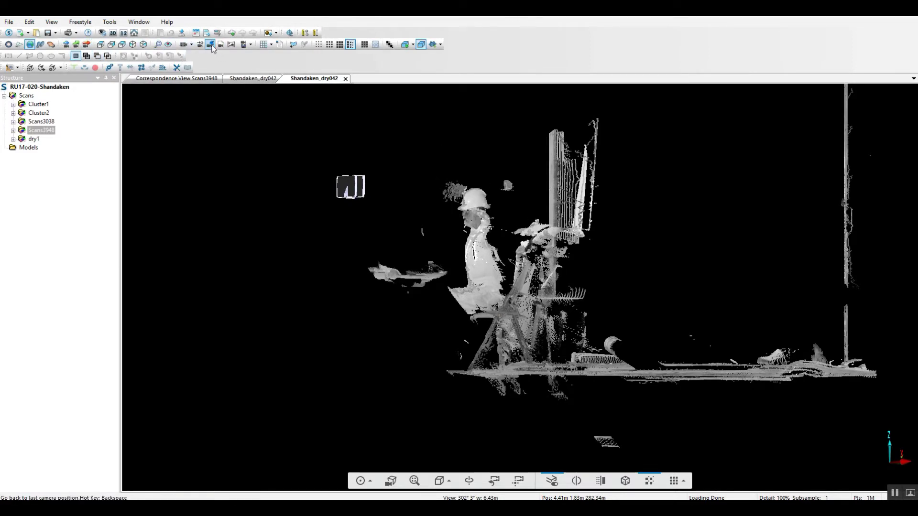
click(293, 44)
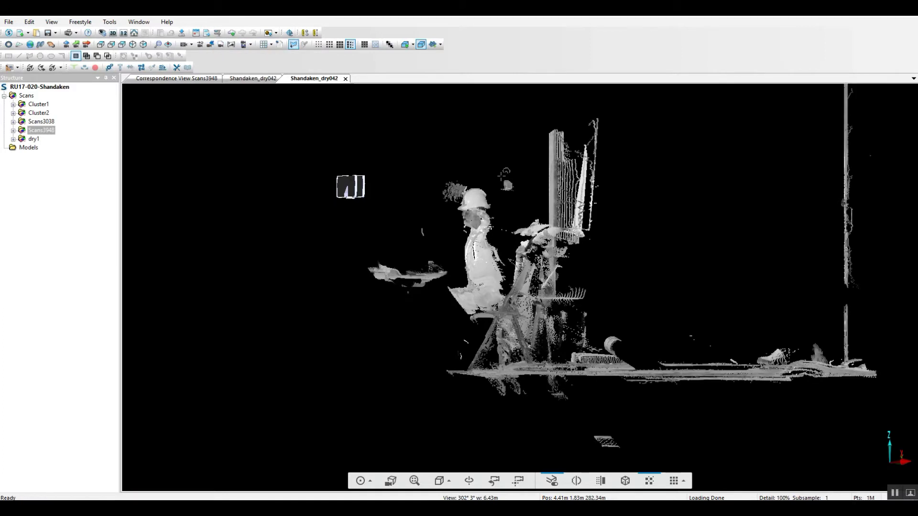
click(468, 167)
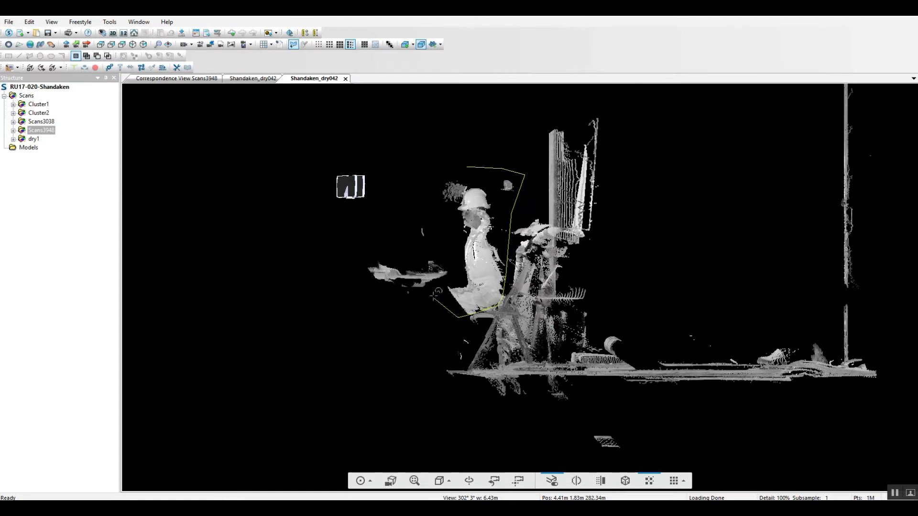
double_click(439, 169)
right_click(455, 170)
click(466, 178)
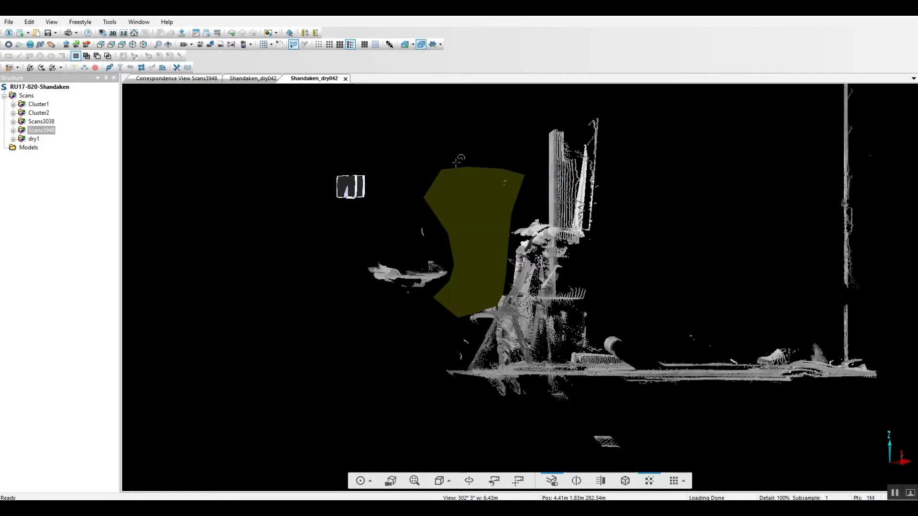
key(Escape)
Enclose the small bright patch floating above the folding chairs in a polygon, delete the points inside, and inspect the cleaned area
drag(506, 191, 467, 186)
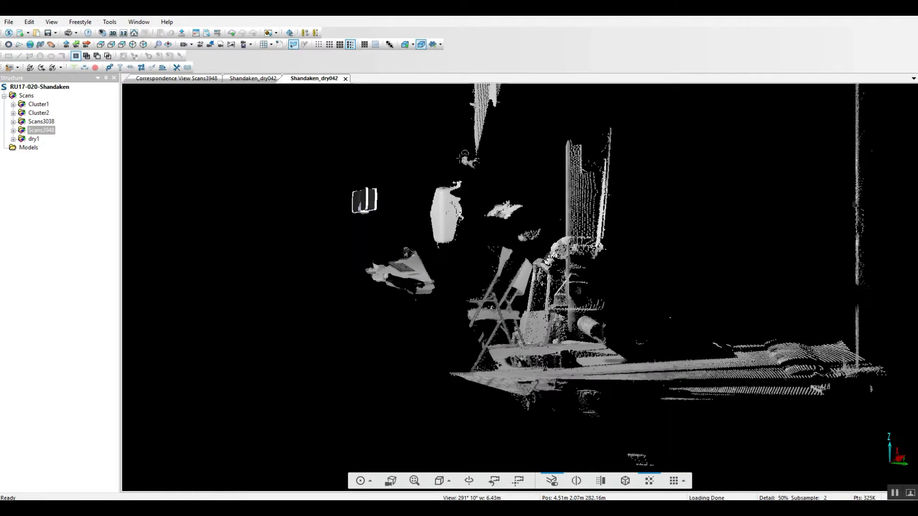
click(473, 215)
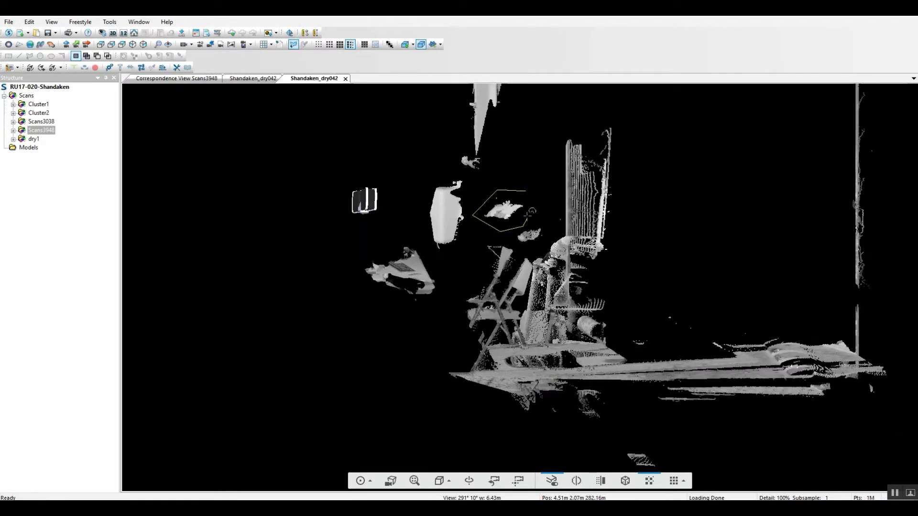
double_click(529, 194)
right_click(520, 196)
click(535, 203)
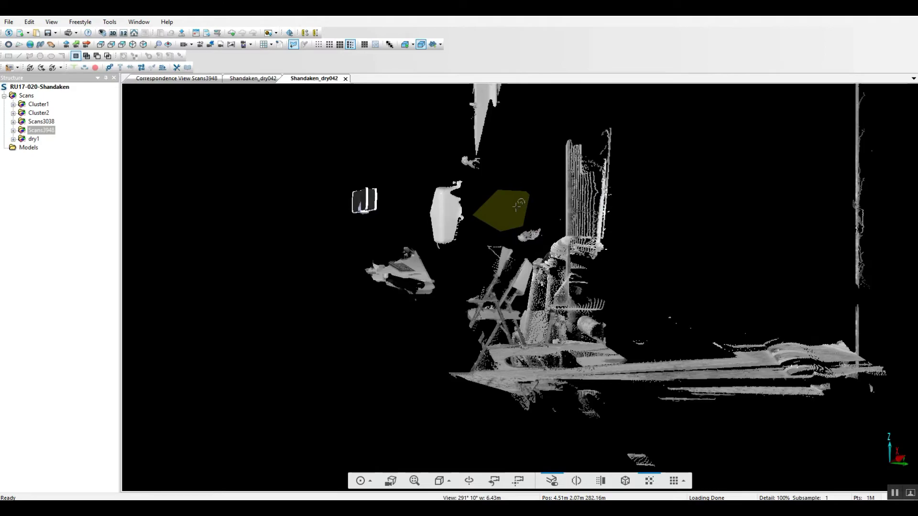
mouse_move(518, 205)
mouse_down()
mouse_move(446, 262)
mouse_move(558, 380)
mouse_move(633, 371)
mouse_move(532, 388)
mouse_move(657, 352)
mouse_move(548, 312)
mouse_move(558, 329)
mouse_up()
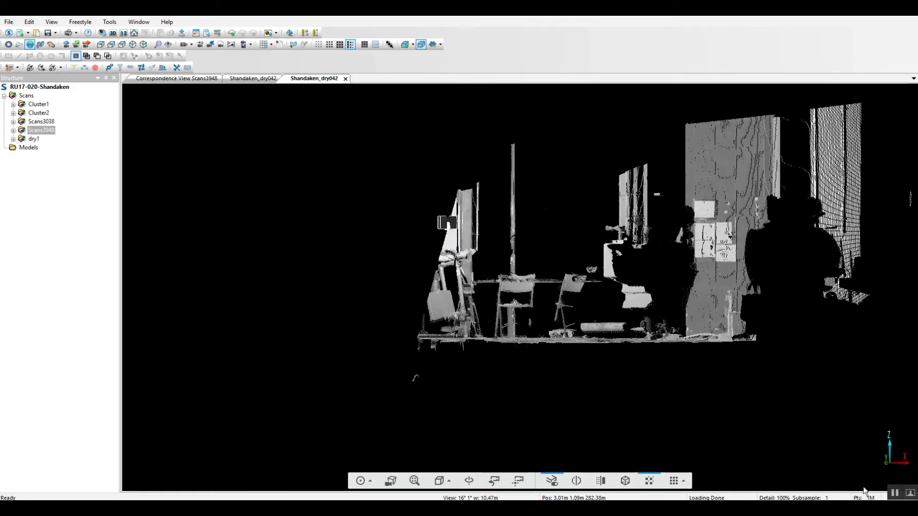
mouse_move(604, 372)
mouse_down()
mouse_move(664, 393)
mouse_move(626, 388)
mouse_up()
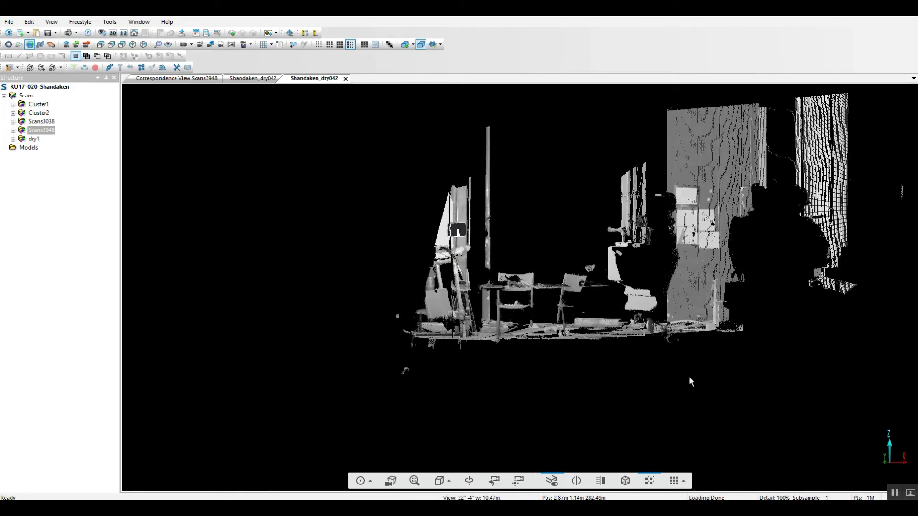